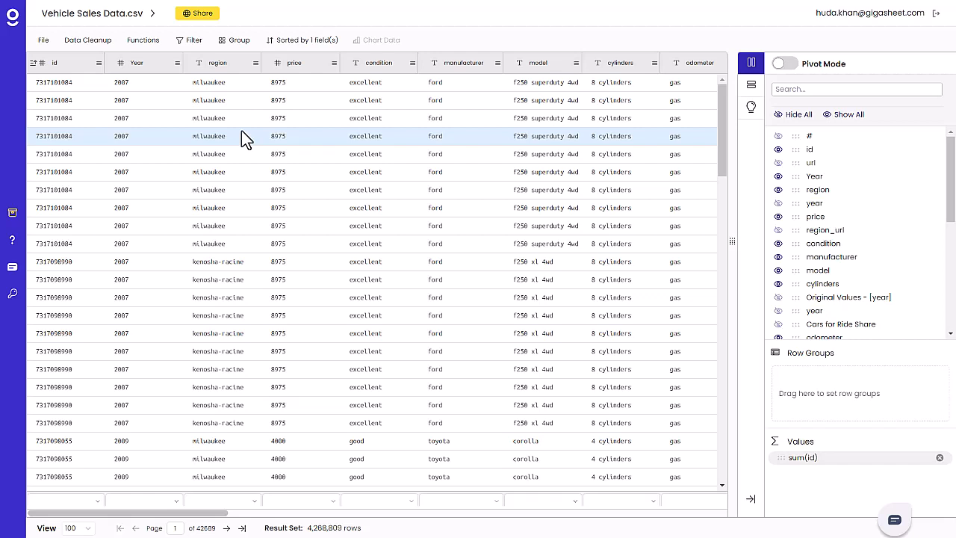
Start an If function for a new column named "Ride Sharing Car"
{"action": "left_click", "coordinate": [149, 49]}
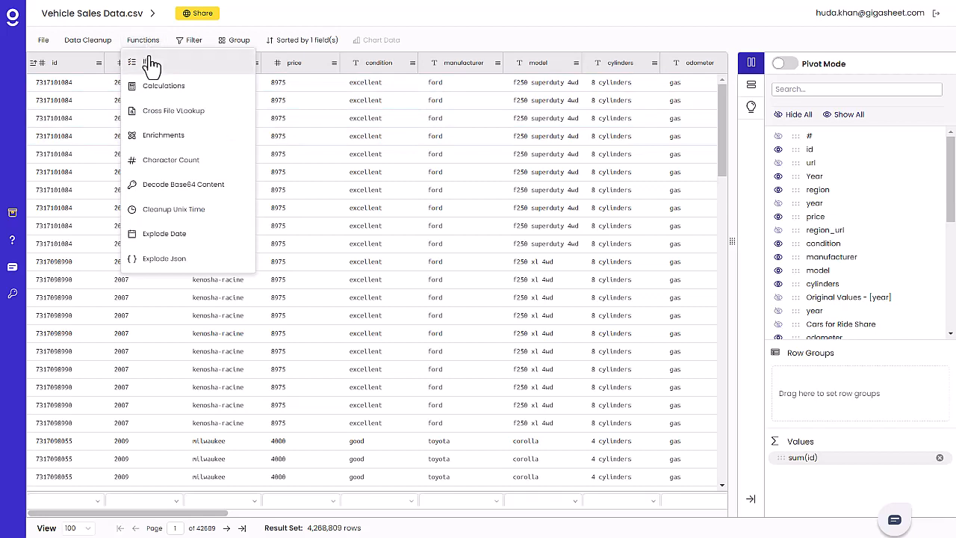
{"action": "left_click", "coordinate": [155, 64]}
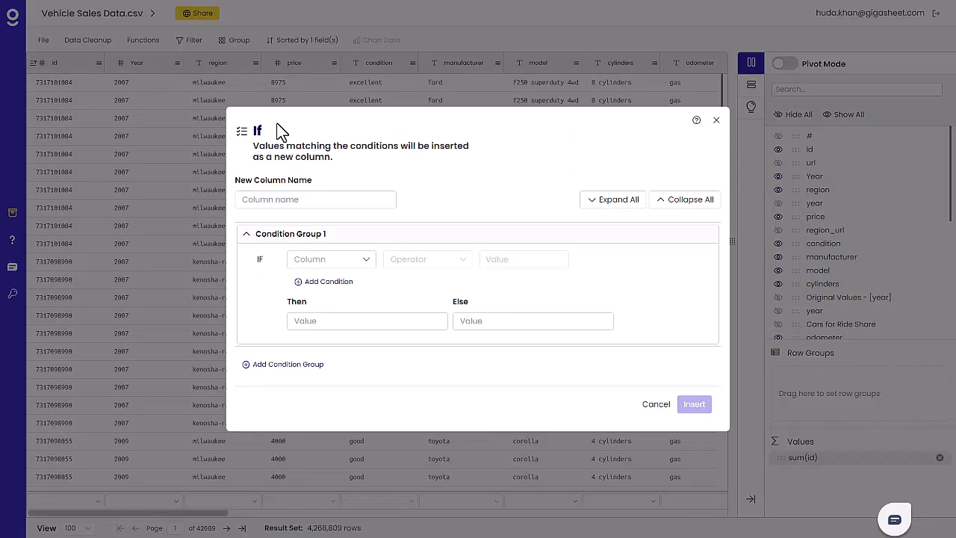
{"action": "left_click", "coordinate": [293, 197]}
{"action": "type", "text": "Ride Sharing Car"}
Set the first If condition to Year greater than or equal to 2010
{"action": "left_click", "coordinate": [331, 258]}
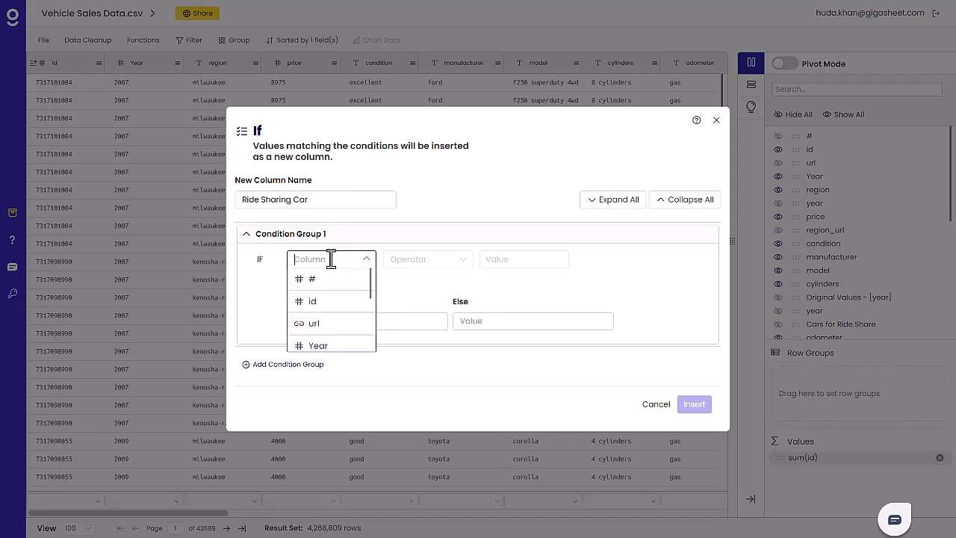
{"action": "type", "text": "yea"}
{"action": "left_click", "coordinate": [333, 274]}
{"action": "left_click", "coordinate": [418, 261]}
{"action": "type", "text": "grea"}
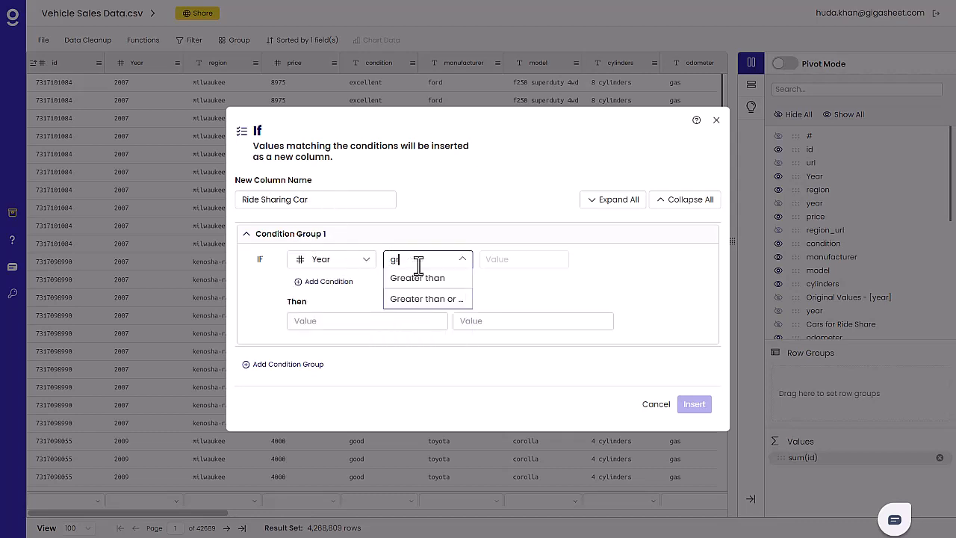
{"action": "left_click", "coordinate": [426, 296]}
{"action": "left_click", "coordinate": [518, 262]}
{"action": "type", "text": "2010"}
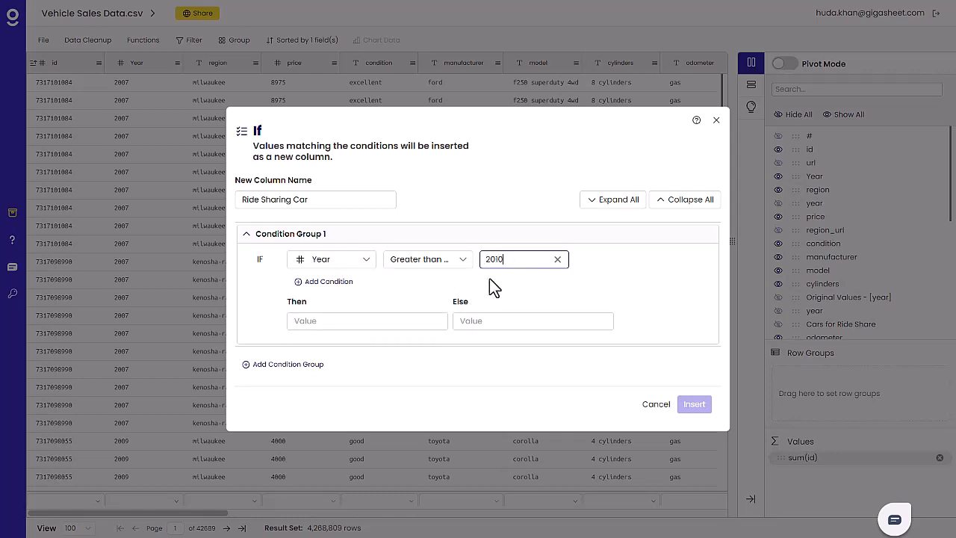
{"action": "left_click", "coordinate": [487, 277]}
Add an "and" condition requiring price to be less than or equal to 12000
{"action": "left_click", "coordinate": [329, 282]}
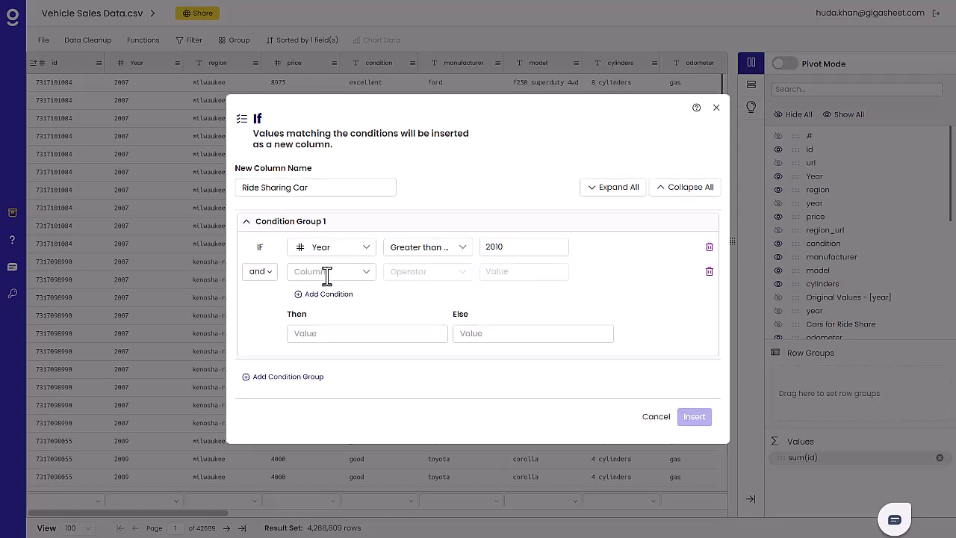
{"action": "left_click", "coordinate": [326, 272]}
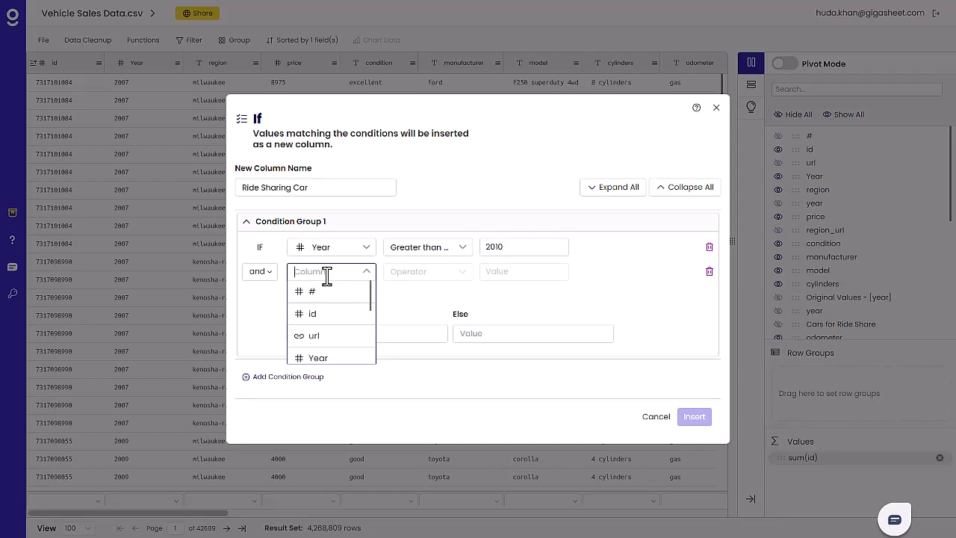
{"action": "type", "text": "pric"}
{"action": "left_click", "coordinate": [321, 291]}
{"action": "left_click", "coordinate": [463, 273]}
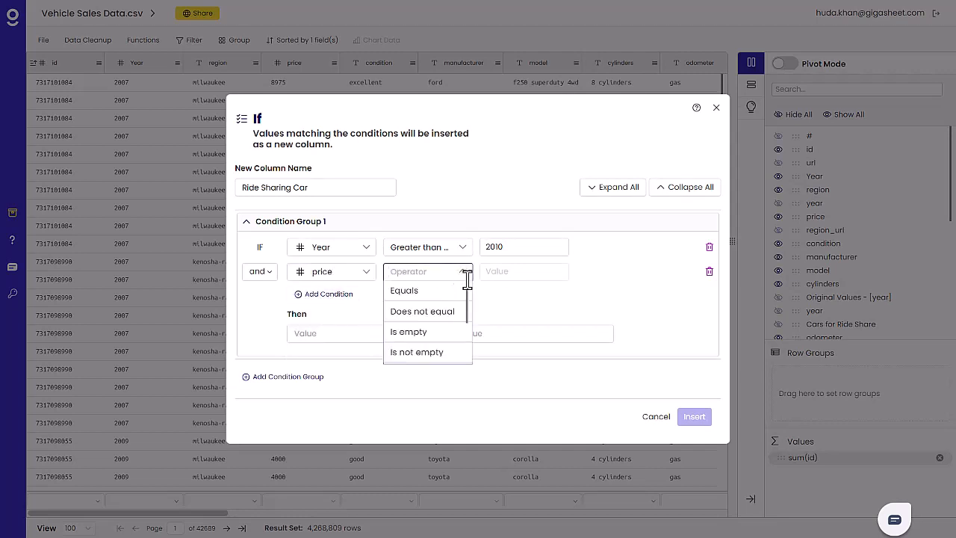
{"action": "left_click_drag", "start_coordinate": [466, 292], "coordinate": [468, 332]}
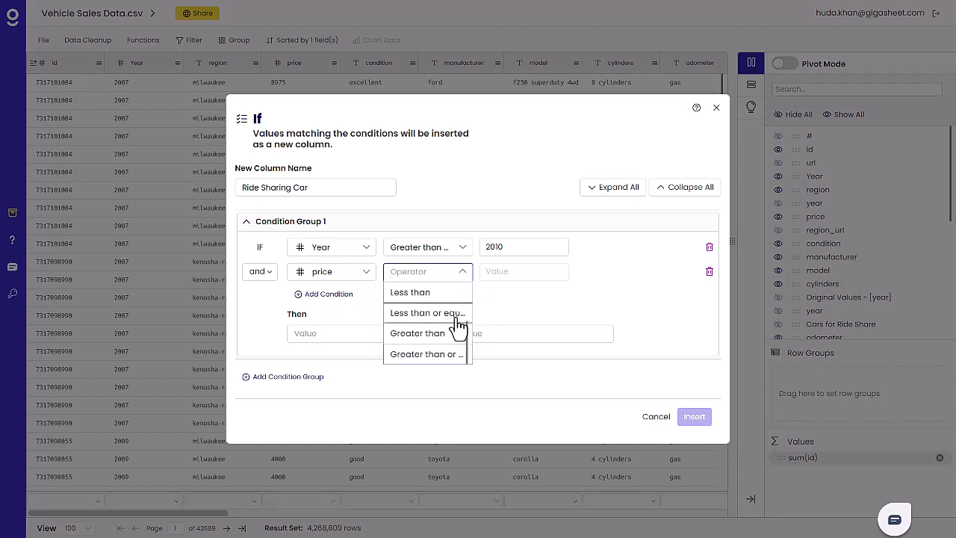
{"action": "left_click", "coordinate": [428, 312]}
{"action": "left_click", "coordinate": [512, 280]}
{"action": "type", "text": "12000"}
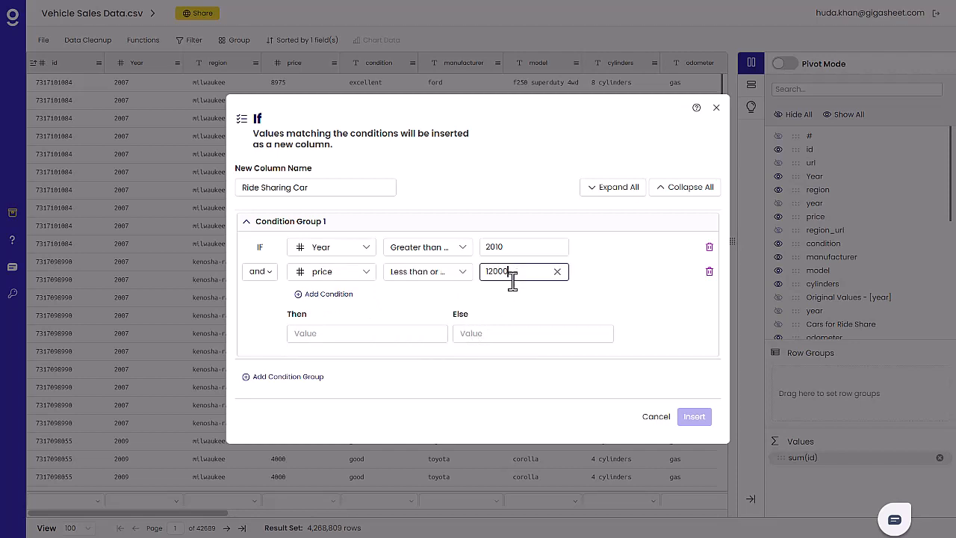
{"action": "left_click", "coordinate": [520, 305]}
Add another "and" condition requiring price to be greater than or equal to 5000
{"action": "left_click", "coordinate": [327, 294]}
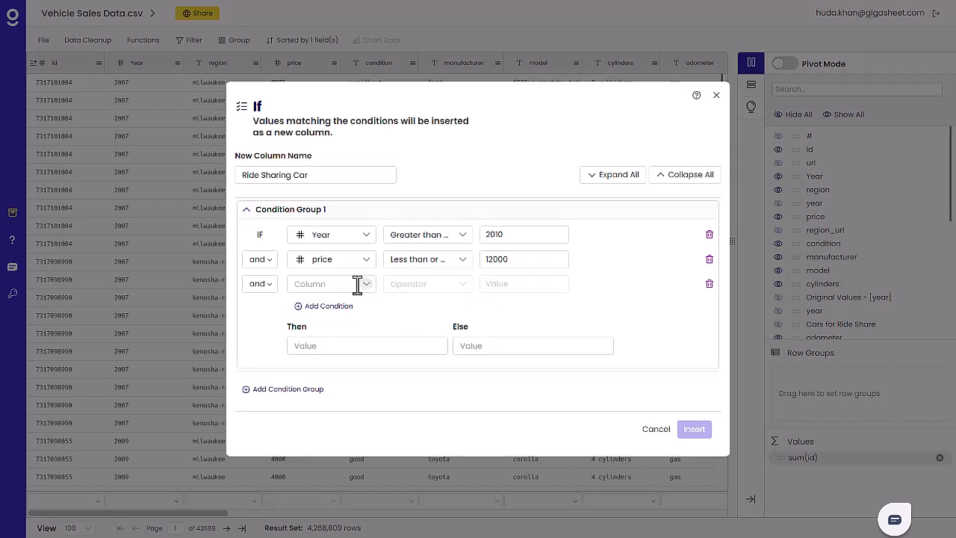
{"action": "left_click", "coordinate": [353, 283]}
{"action": "type", "text": "odo"}
{"action": "key", "text": "BackSpace"}
{"action": "key", "text": "BackSpace"}
{"action": "key", "text": "BackSpace"}
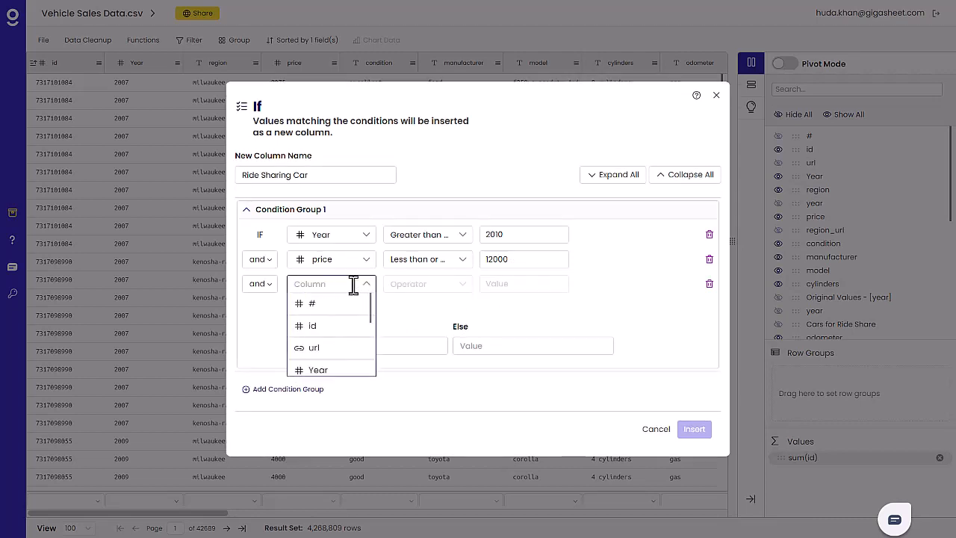
{"action": "type", "text": "price"}
{"action": "key", "text": "Return"}
{"action": "left_click", "coordinate": [459, 288]}
{"action": "type", "text": "gre"}
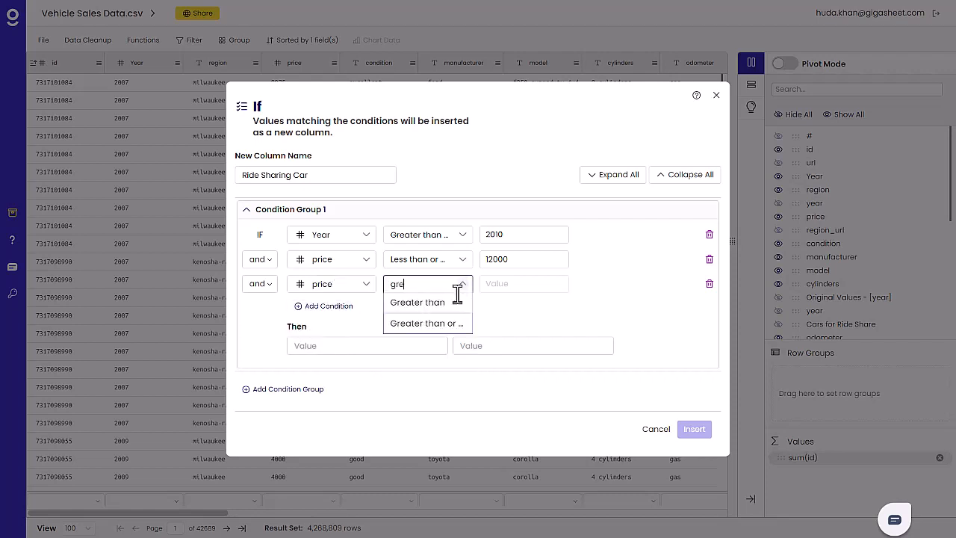
{"action": "left_click", "coordinate": [455, 323]}
{"action": "type", "text": "5000"}
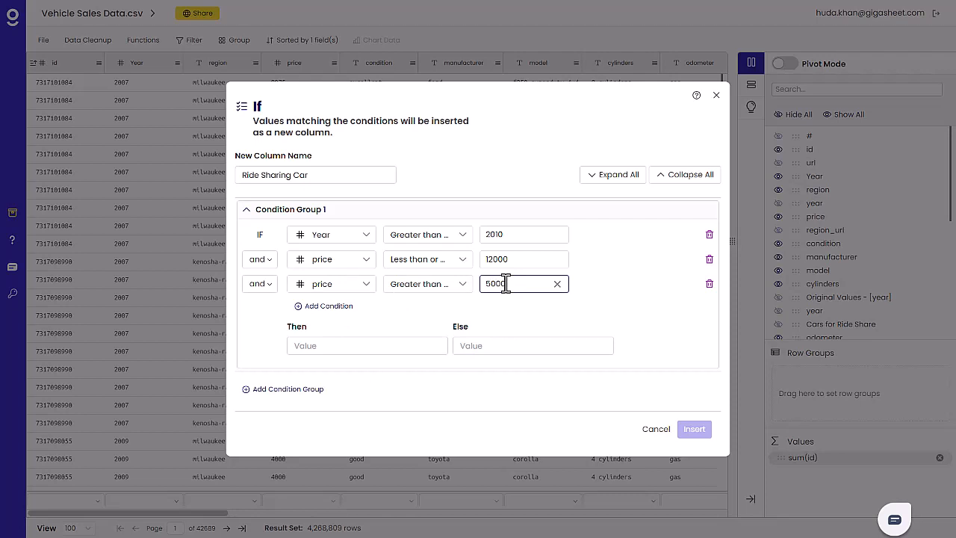
Add an "and" condition that manufacturer does not equal ford or jeep
{"action": "left_click", "coordinate": [309, 308]}
{"action": "left_click", "coordinate": [330, 306]}
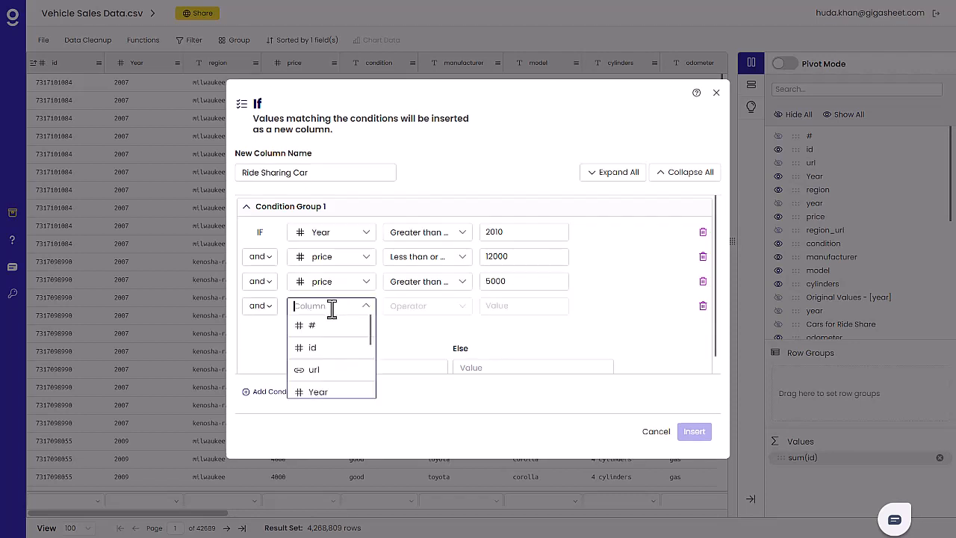
{"action": "scroll", "coordinate": [371, 336], "scroll_direction": "down", "scroll_amount": 3}
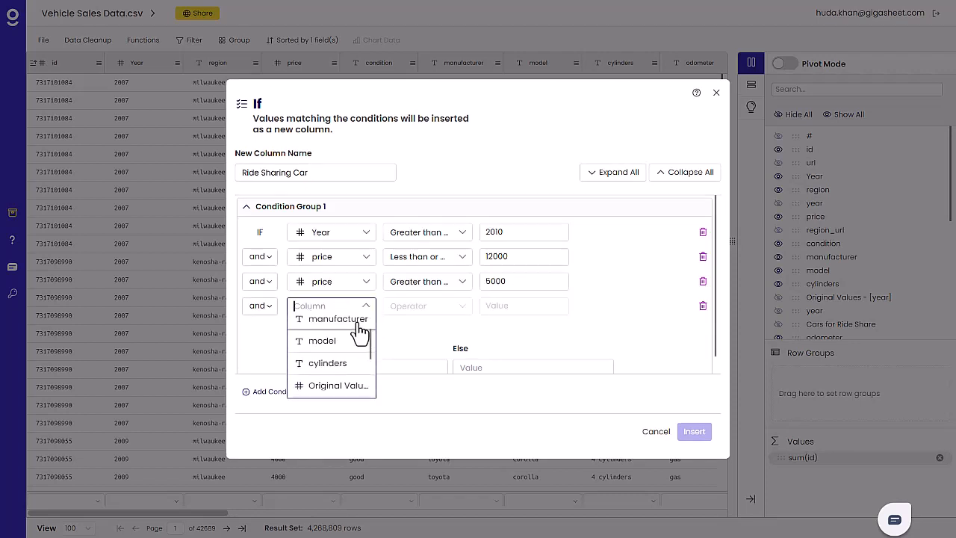
{"action": "left_click", "coordinate": [357, 320]}
{"action": "left_click", "coordinate": [423, 308]}
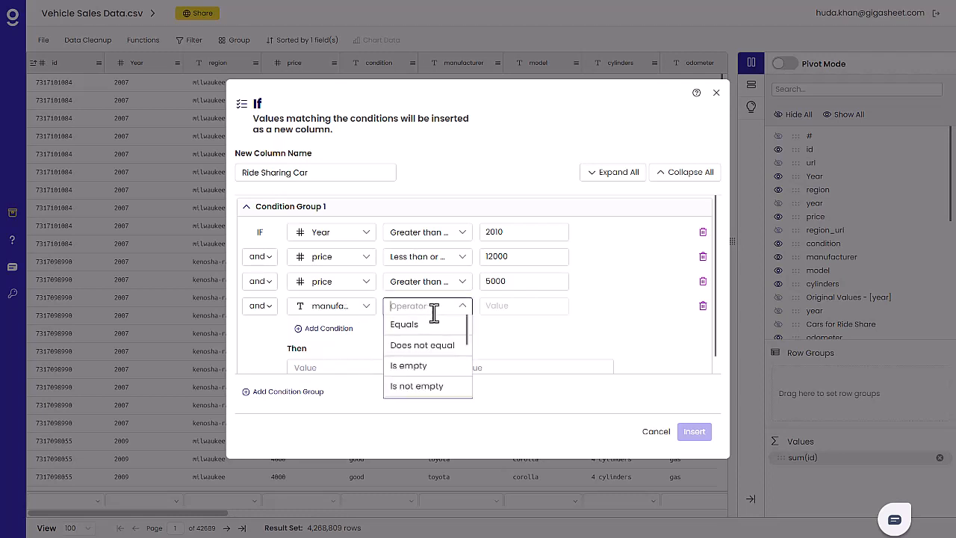
{"action": "left_click", "coordinate": [459, 347]}
{"action": "left_click", "coordinate": [503, 317]}
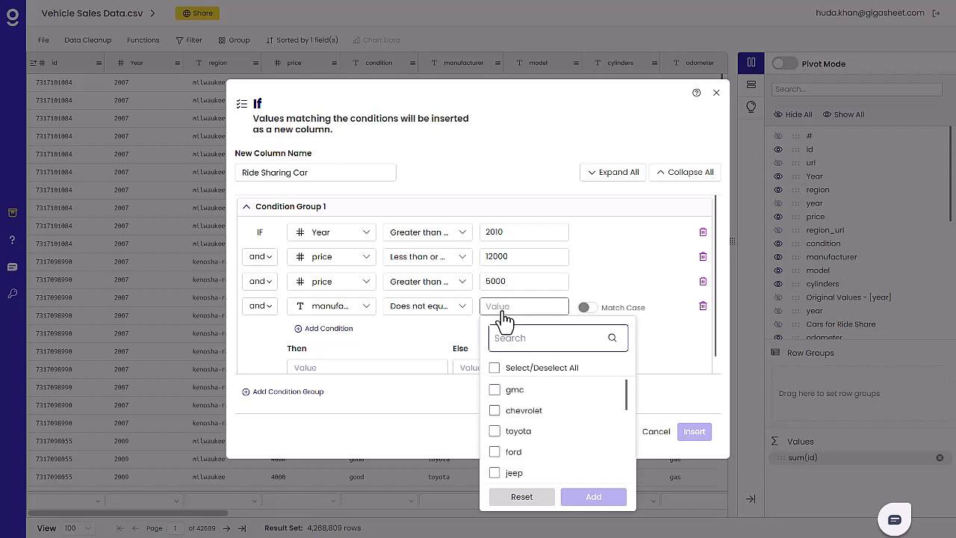
{"action": "left_click", "coordinate": [494, 452]}
{"action": "scroll", "coordinate": [515, 452], "scroll_direction": "down", "scroll_amount": 3}
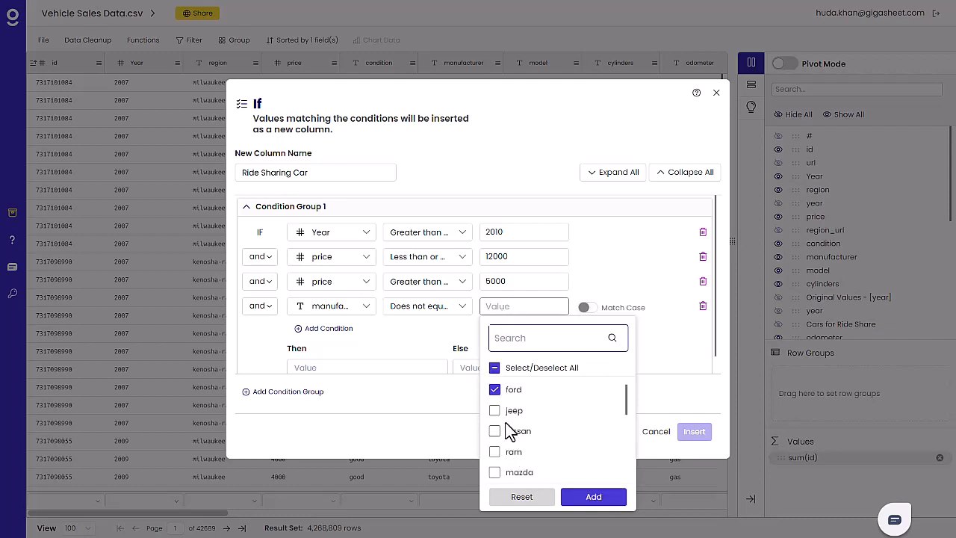
{"action": "left_click", "coordinate": [495, 412]}
{"action": "left_click", "coordinate": [593, 496]}
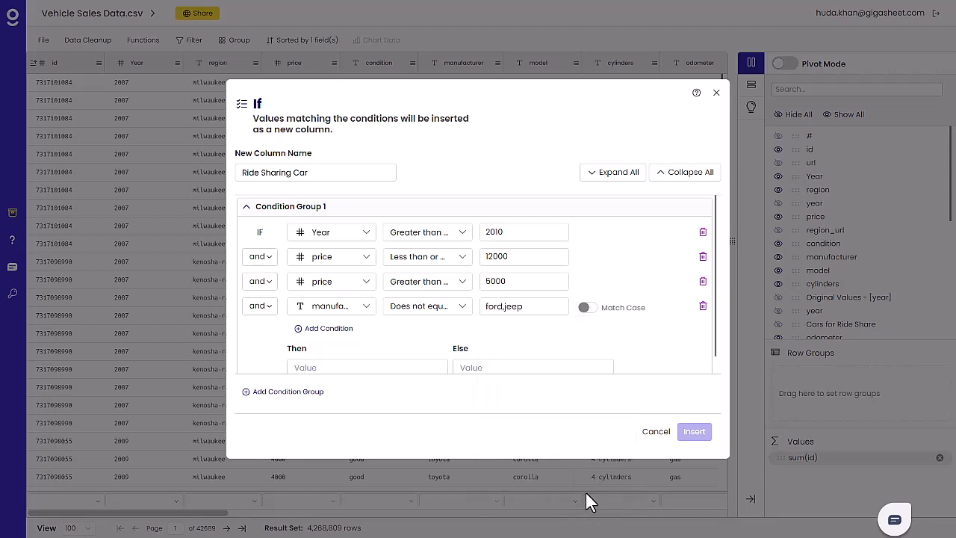
Set the Then value to "Ride Share Car" and the Else value to "Not Ride Share Car", and insert the column
{"action": "scroll", "coordinate": [551, 358], "scroll_direction": "down", "scroll_amount": 1}
{"action": "left_click", "coordinate": [399, 345]}
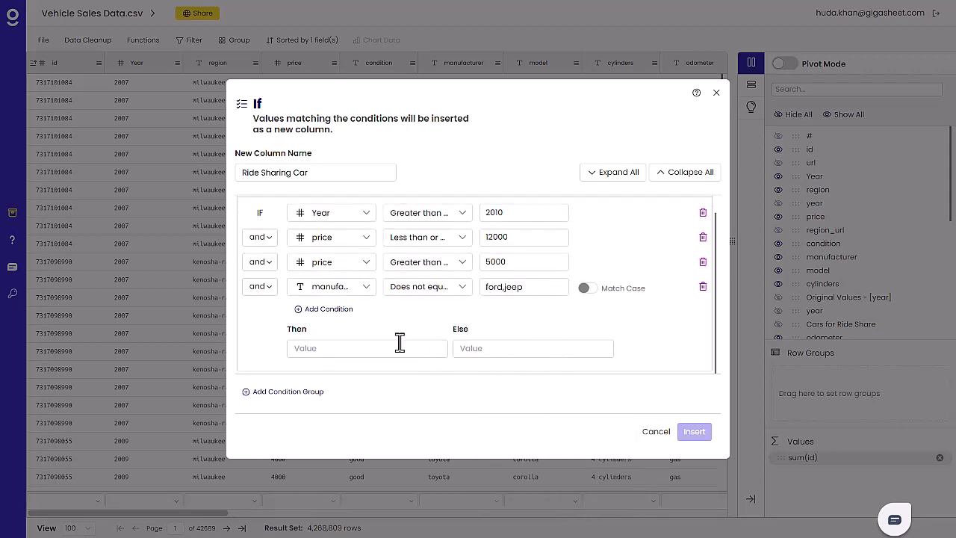
{"action": "type", "text": "Ride"}
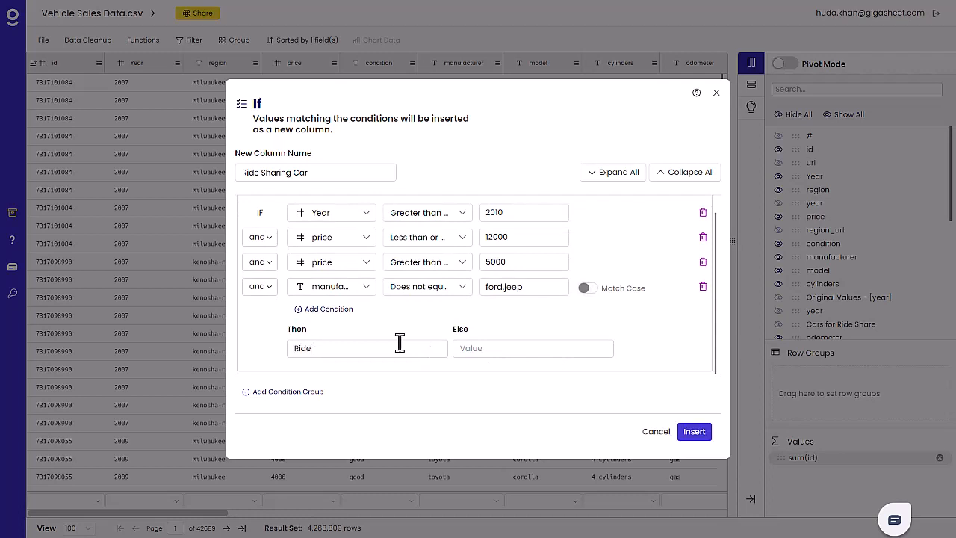
{"action": "type", "text": " Share Car"}
{"action": "left_click", "coordinate": [522, 347]}
{"action": "type", "text": "Not Ride Share Car"}
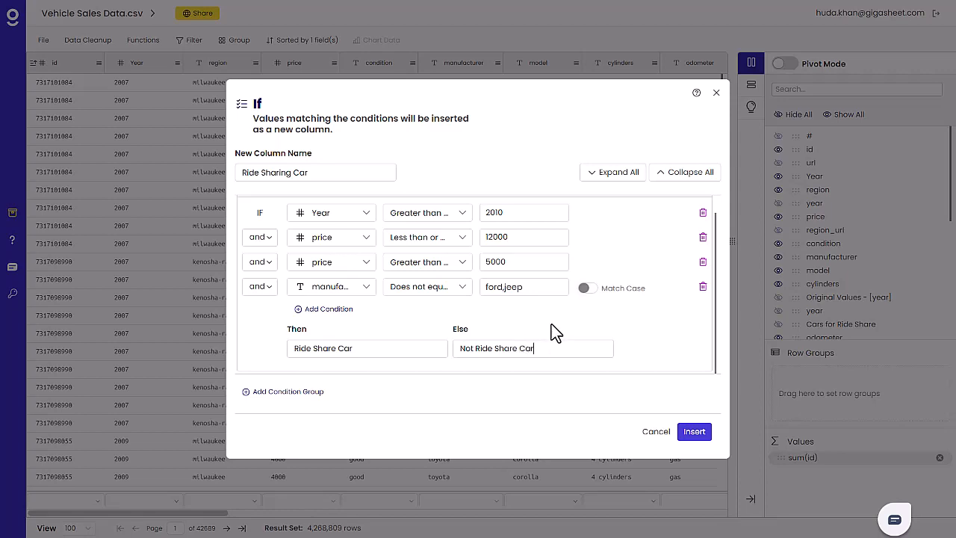
{"action": "scroll", "coordinate": [556, 332], "scroll_direction": "up", "scroll_amount": 1}
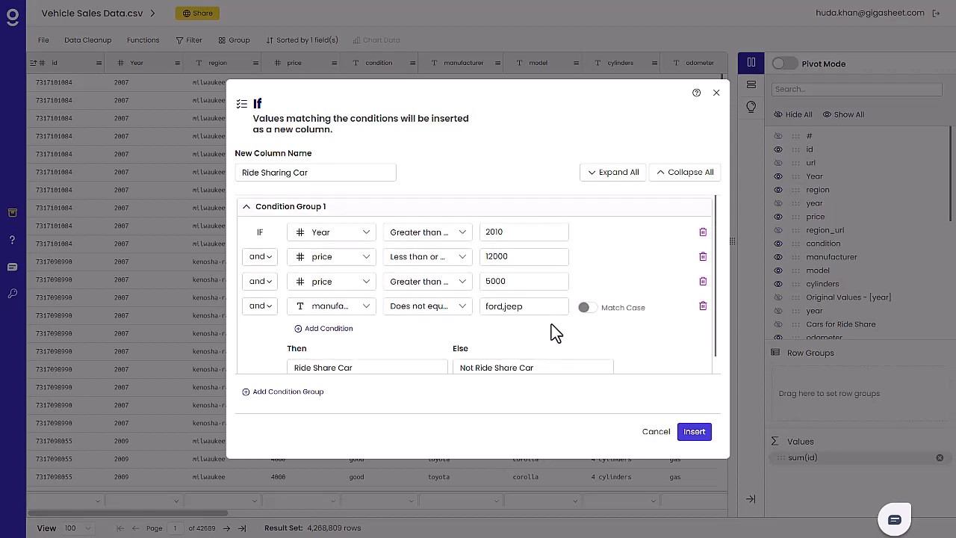
{"action": "left_click", "coordinate": [694, 431]}
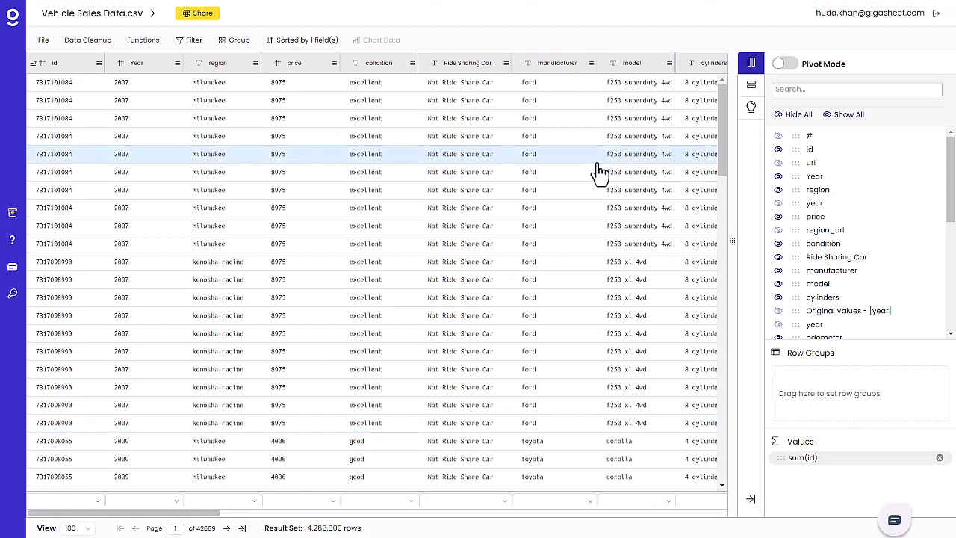
Filter the rows to those where Ride Sharing Car equals "Ride Share Car"
{"action": "left_click", "coordinate": [191, 45]}
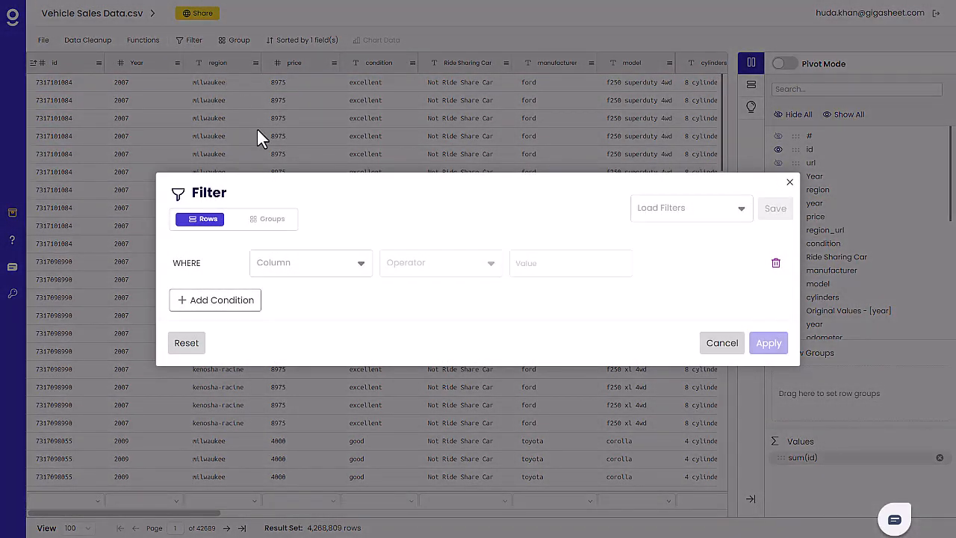
{"action": "left_click", "coordinate": [294, 254]}
{"action": "type", "text": "Ride"}
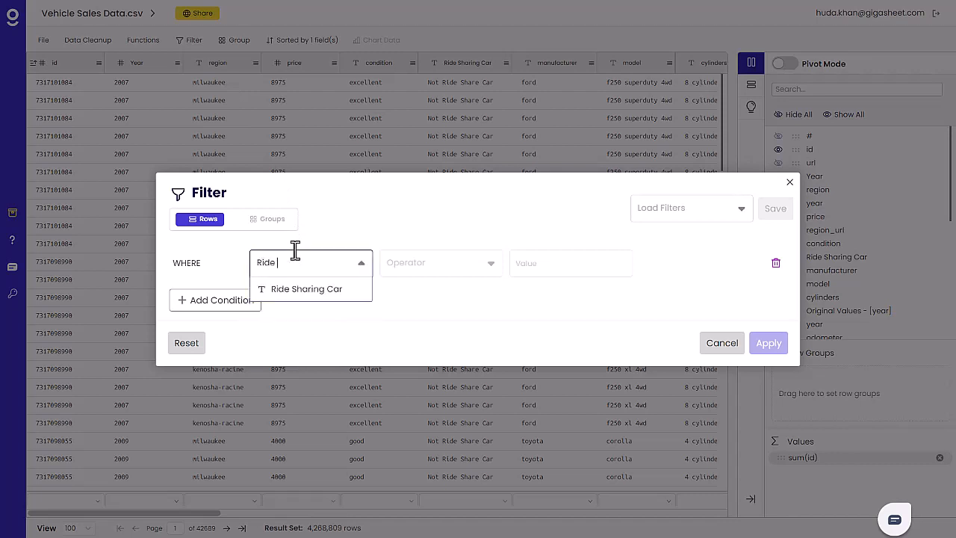
{"action": "left_click", "coordinate": [319, 292]}
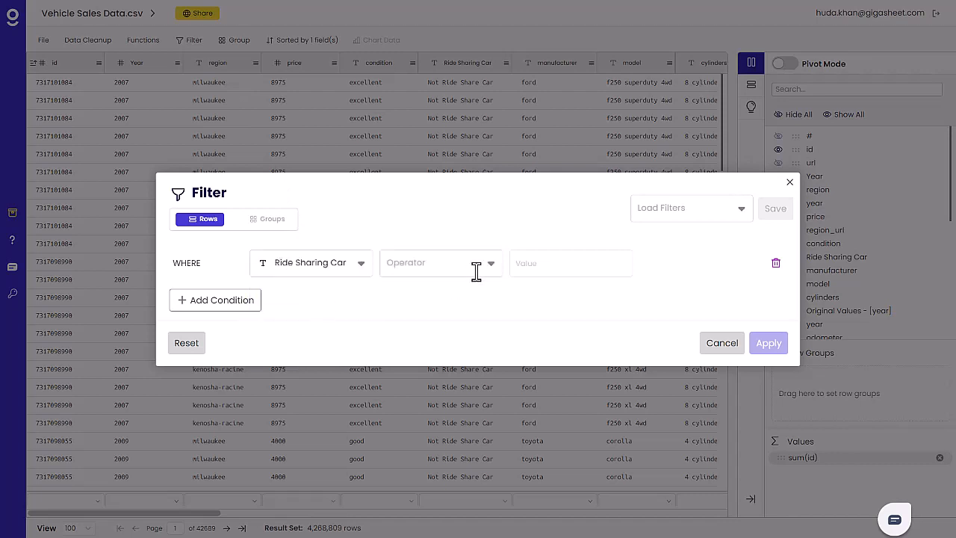
{"action": "left_click", "coordinate": [475, 269]}
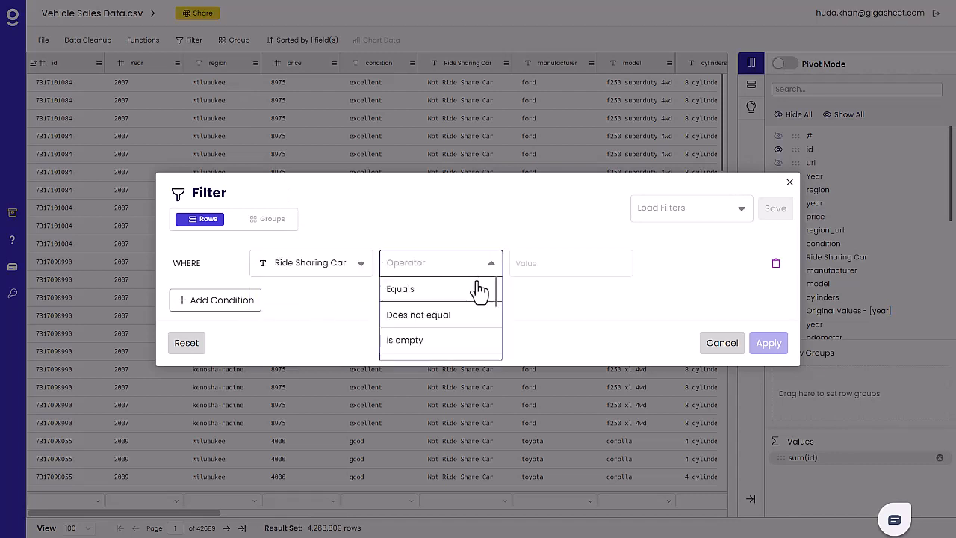
{"action": "left_click", "coordinate": [478, 290]}
{"action": "left_click", "coordinate": [562, 276]}
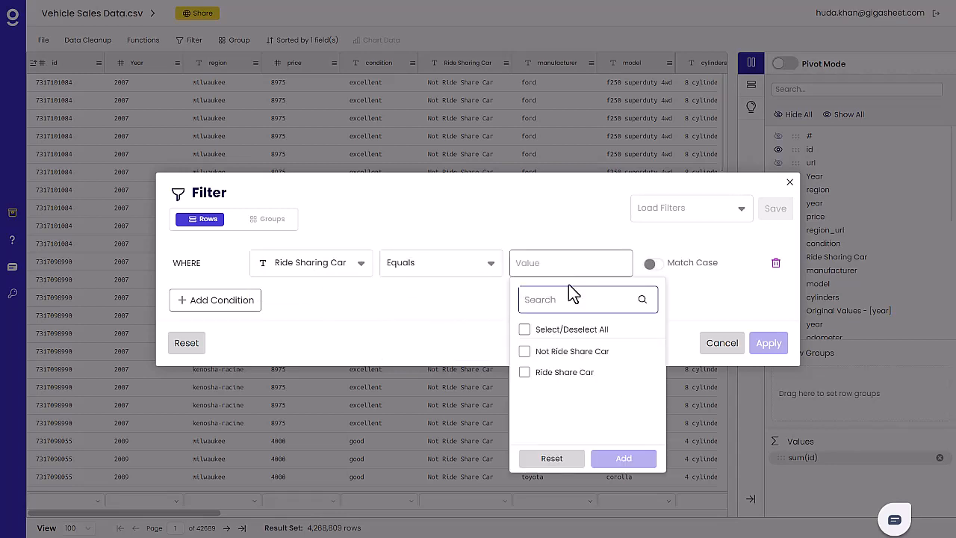
{"action": "left_click", "coordinate": [575, 373]}
{"action": "left_click", "coordinate": [626, 459]}
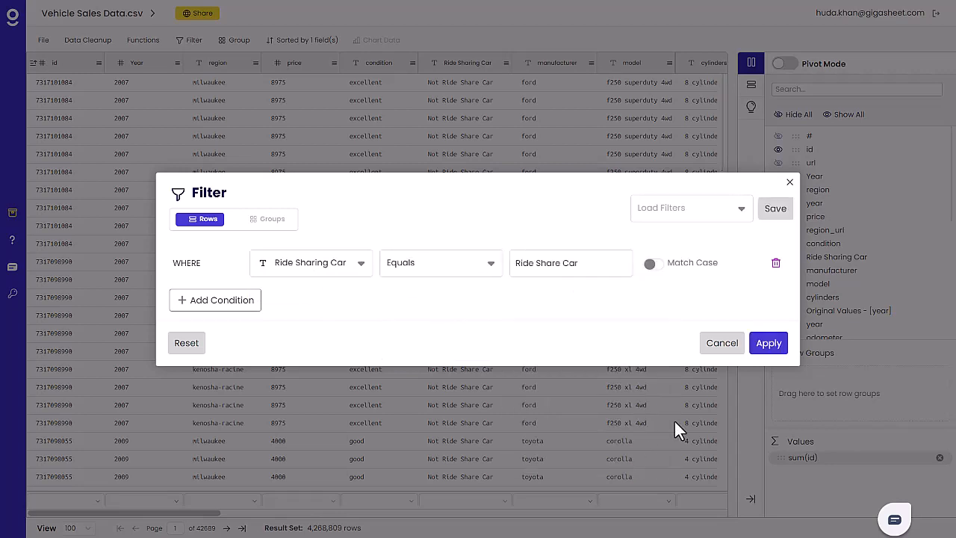
{"action": "left_click", "coordinate": [769, 352]}
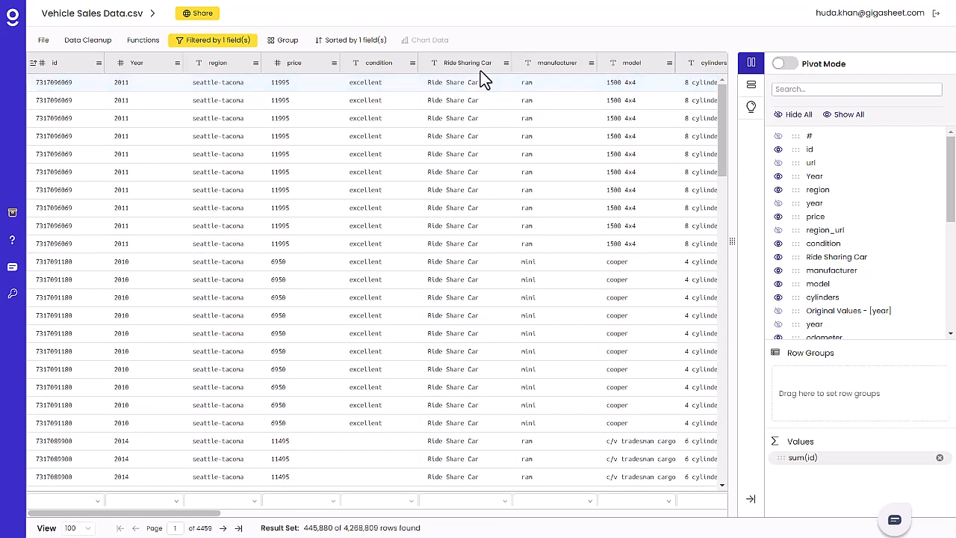
Start a new If function and name its output column "Price"
{"action": "left_click", "coordinate": [160, 44]}
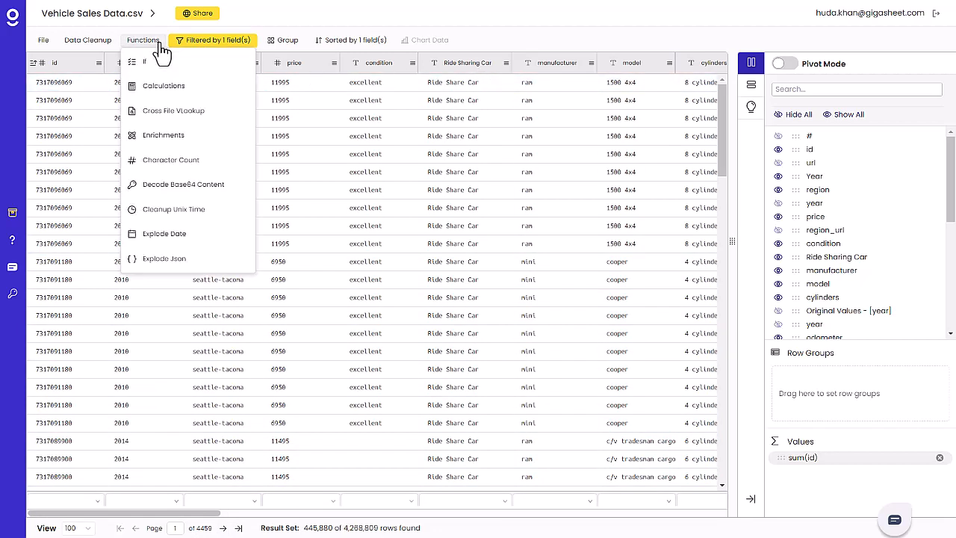
{"action": "left_click", "coordinate": [158, 62]}
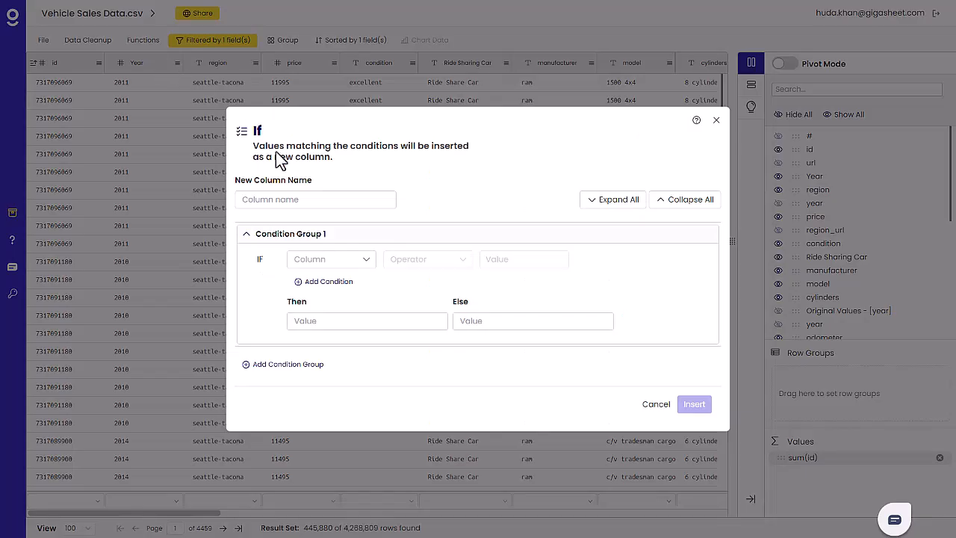
{"action": "left_click", "coordinate": [355, 205]}
{"action": "type", "text": "Price"}
Set the first condition of Condition Group 1 to price less than or equal to 8000
{"action": "left_click", "coordinate": [365, 262]}
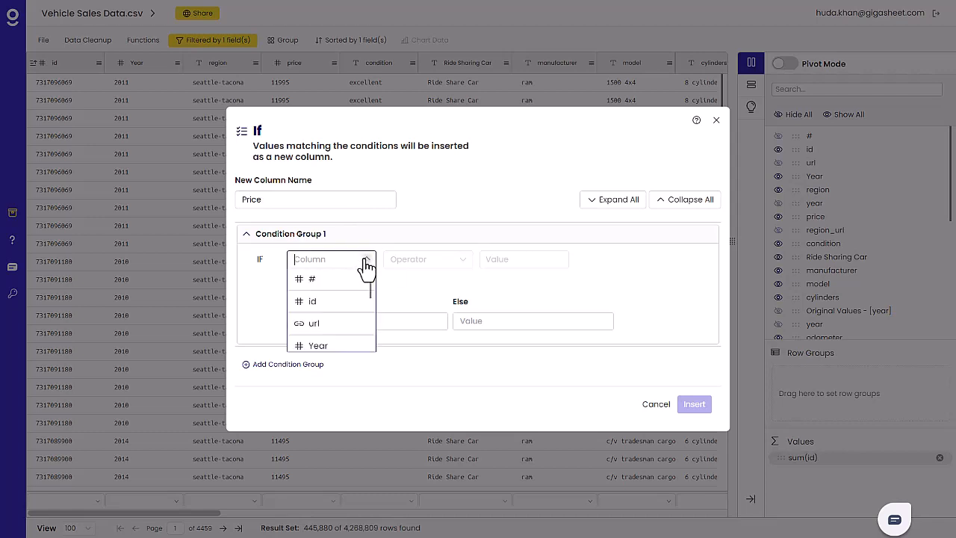
{"action": "left_click", "coordinate": [463, 261]}
{"action": "scroll", "coordinate": [471, 340], "scroll_direction": "down", "scroll_amount": 2}
{"action": "left_click", "coordinate": [455, 300]}
{"action": "left_click", "coordinate": [504, 259]}
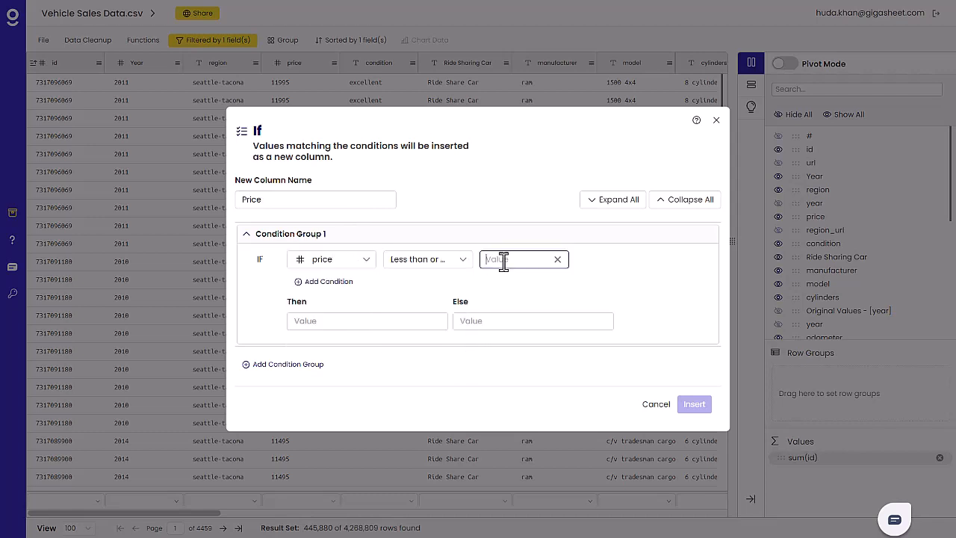
{"action": "type", "text": "8000"}
{"action": "left_click", "coordinate": [382, 321]}
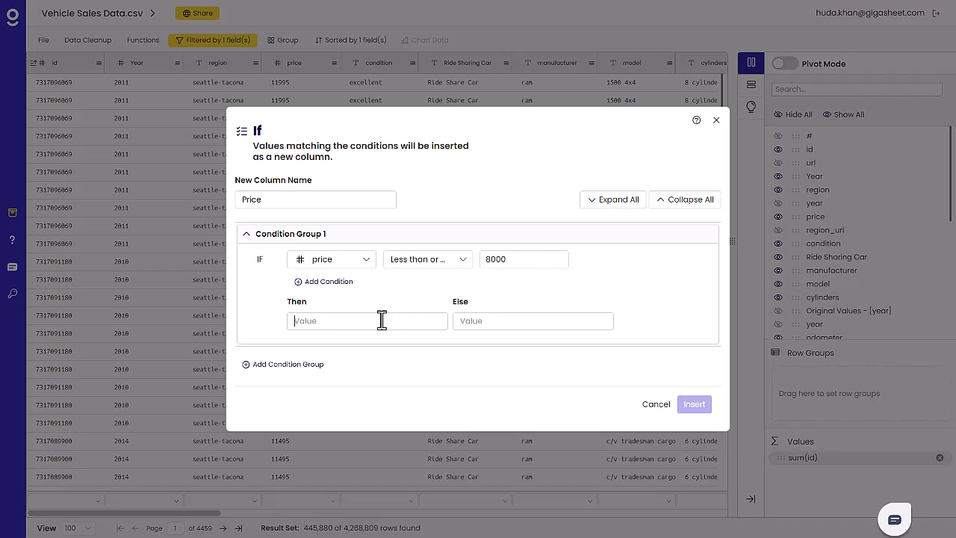
Add an "and" condition to Condition Group 1 requiring price to be greater than or equal to 5000
{"action": "left_click", "coordinate": [344, 283]}
{"action": "left_click", "coordinate": [364, 273]}
{"action": "type", "text": "price"}
{"action": "left_click", "coordinate": [430, 274]}
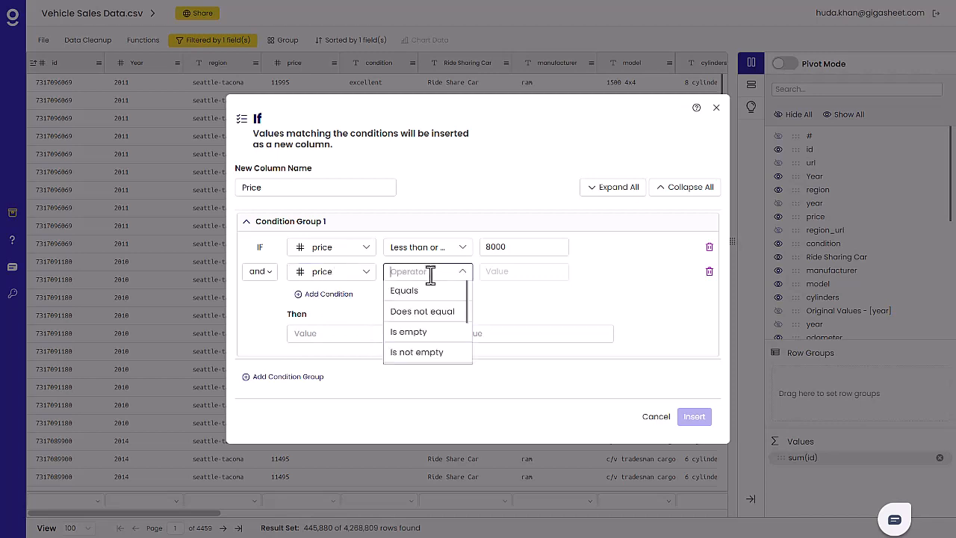
{"action": "type", "text": "gre"}
{"action": "left_click", "coordinate": [433, 289]}
{"action": "left_click", "coordinate": [518, 273]}
{"action": "type", "text": "5000"}
Set Condition Group 1's Then value to "Low" and add a second condition group, expanded for editing
{"action": "left_click", "coordinate": [396, 329]}
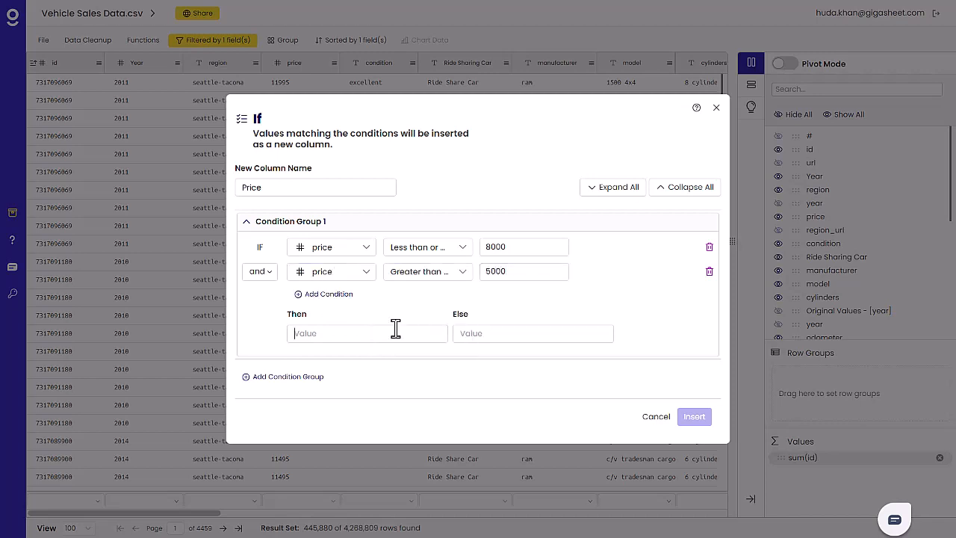
{"action": "type", "text": "Low"}
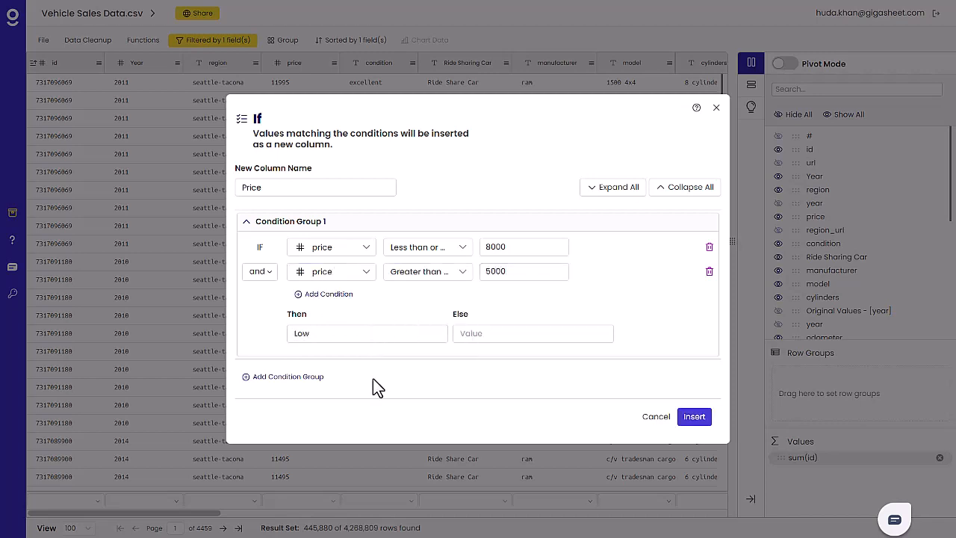
{"action": "left_click", "coordinate": [312, 384]}
{"action": "key", "text": "ctrl+minus"}
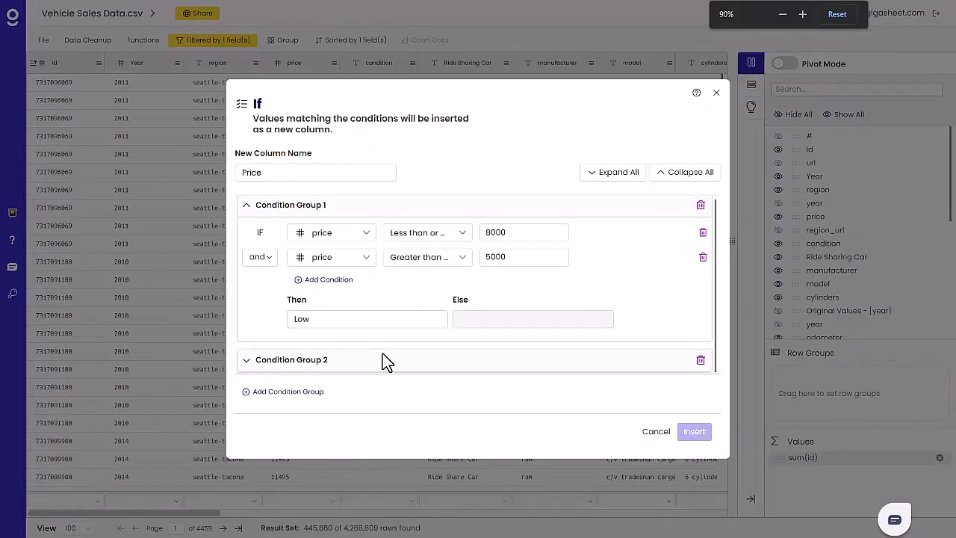
{"action": "left_click", "coordinate": [685, 171]}
{"action": "left_click", "coordinate": [614, 231]}
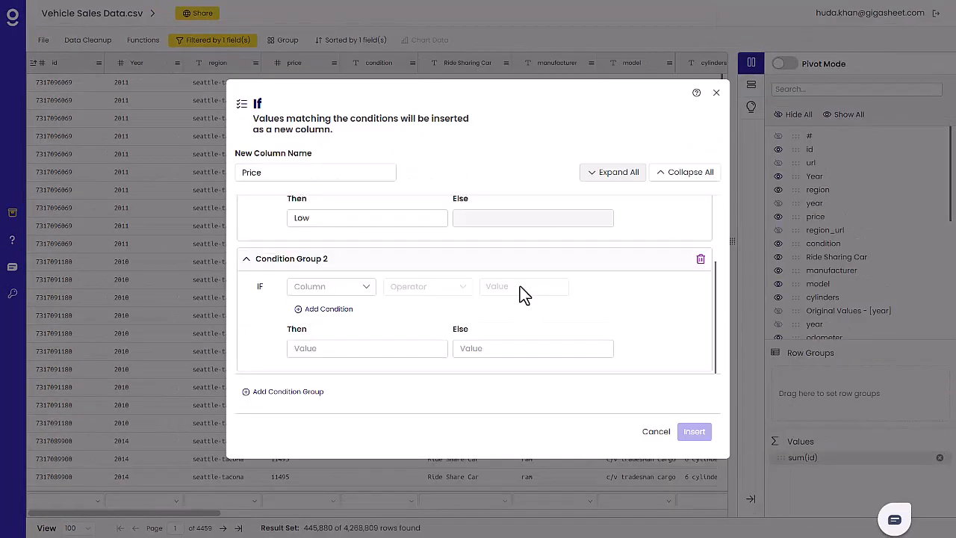
Set the first condition of Condition Group 2 to price greater than or equal to 8001
{"action": "left_click", "coordinate": [368, 289]}
{"action": "type", "text": "price"}
{"action": "key", "text": "Return"}
{"action": "left_click", "coordinate": [424, 288]}
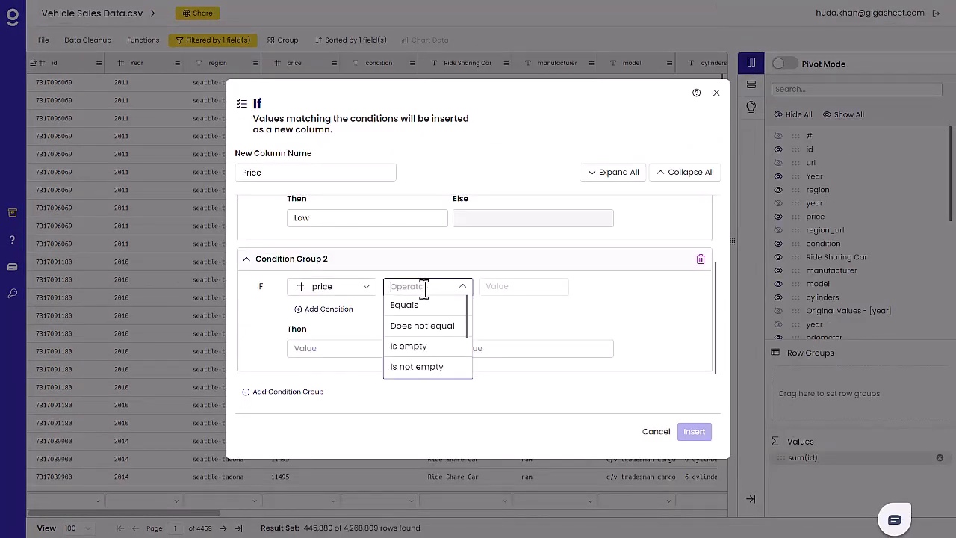
{"action": "scroll", "coordinate": [443, 317], "scroll_direction": "down", "scroll_amount": 2}
{"action": "scroll", "coordinate": [450, 344], "scroll_direction": "down", "scroll_amount": 1}
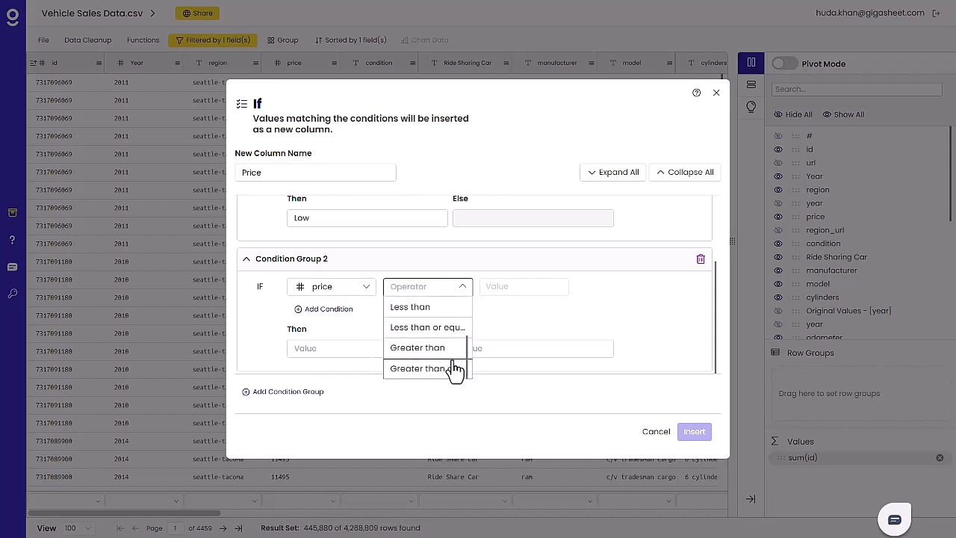
{"action": "left_click", "coordinate": [421, 369]}
{"action": "left_click", "coordinate": [503, 286]}
{"action": "type", "text": "8001"}
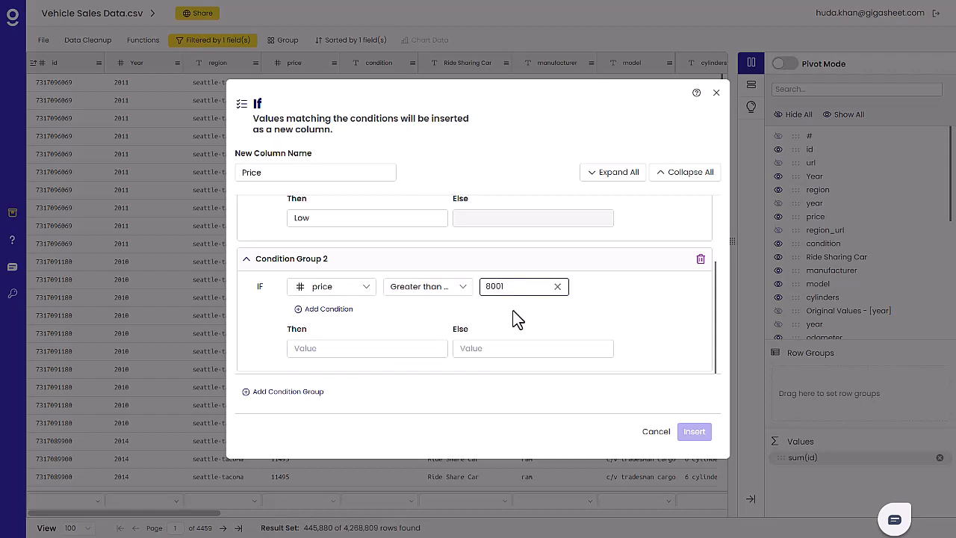
Add an "and" condition to Condition Group 2 requiring price to be less than or equal to 10000
{"action": "left_click", "coordinate": [377, 332]}
{"action": "left_click", "coordinate": [348, 310]}
{"action": "left_click", "coordinate": [350, 313]}
{"action": "type", "text": "price"}
{"action": "key", "text": "Return"}
{"action": "left_click", "coordinate": [444, 314]}
{"action": "left_click_drag", "start_coordinate": [468, 339], "coordinate": [469, 367]}
{"action": "left_click", "coordinate": [457, 377]}
{"action": "left_click", "coordinate": [505, 311]}
{"action": "type", "text": "10000"}
Set Condition Group 2's Then value to "Moderate"
{"action": "scroll", "coordinate": [410, 348], "scroll_direction": "down", "scroll_amount": 1}
{"action": "left_click", "coordinate": [410, 348]}
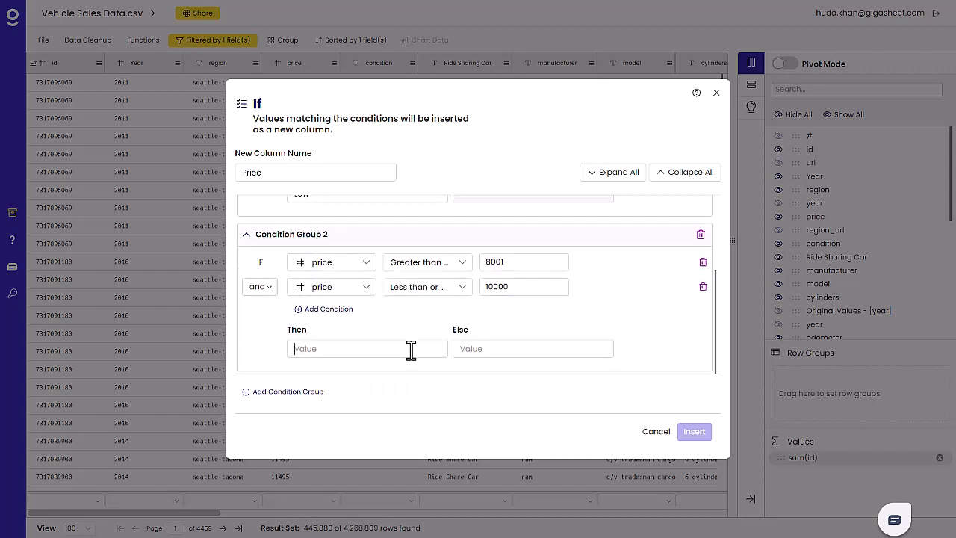
{"action": "type", "text": "Moderate"}
Add a third condition group whose first condition is price less than or equal to 12000
{"action": "left_click", "coordinate": [316, 390]}
{"action": "left_click", "coordinate": [351, 292]}
{"action": "type", "text": "price"}
{"action": "key", "text": "Return"}
{"action": "left_click", "coordinate": [426, 293]}
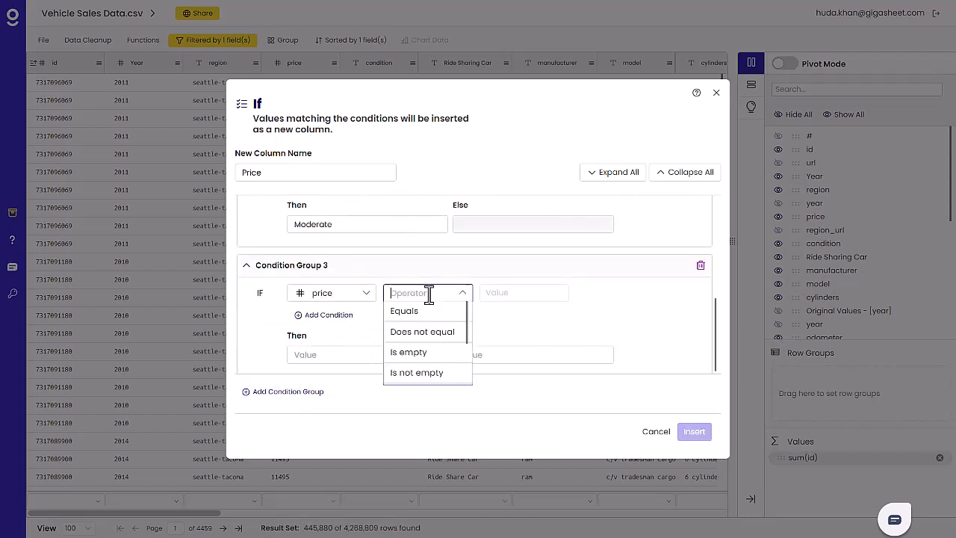
{"action": "type", "text": "les"}
{"action": "left_click", "coordinate": [427, 331]}
{"action": "left_click", "coordinate": [512, 293]}
{"action": "type", "text": "12000"}
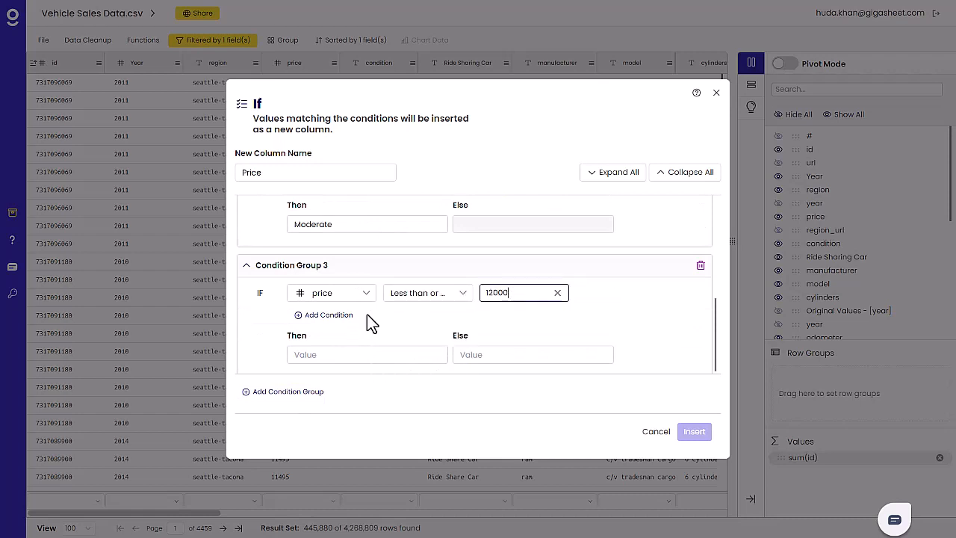
Add an "and" condition to Condition Group 3 requiring price to be greater than or equal to 10001
{"action": "left_click", "coordinate": [329, 314]}
{"action": "left_click", "coordinate": [348, 317]}
{"action": "type", "text": "price"}
{"action": "key", "text": "Return"}
{"action": "left_click", "coordinate": [437, 319]}
{"action": "type", "text": "gre"}
{"action": "left_click", "coordinate": [426, 335]}
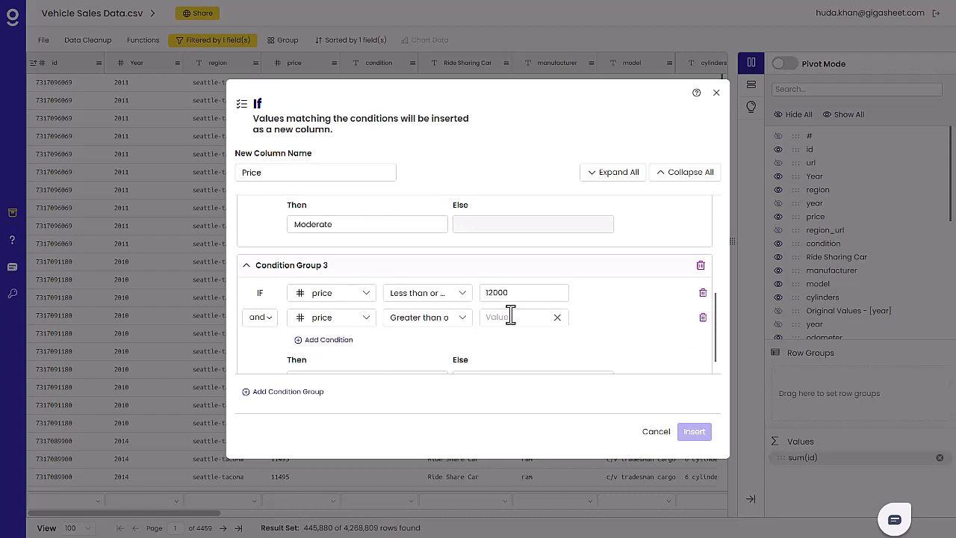
{"action": "left_click", "coordinate": [510, 316]}
{"action": "type", "text": "10001"}
Set Condition Group 3's Then value to "High" and insert the Price column
{"action": "left_click", "coordinate": [401, 346]}
{"action": "type", "text": "High"}
{"action": "scroll", "coordinate": [418, 336], "scroll_direction": "up", "scroll_amount": 5}
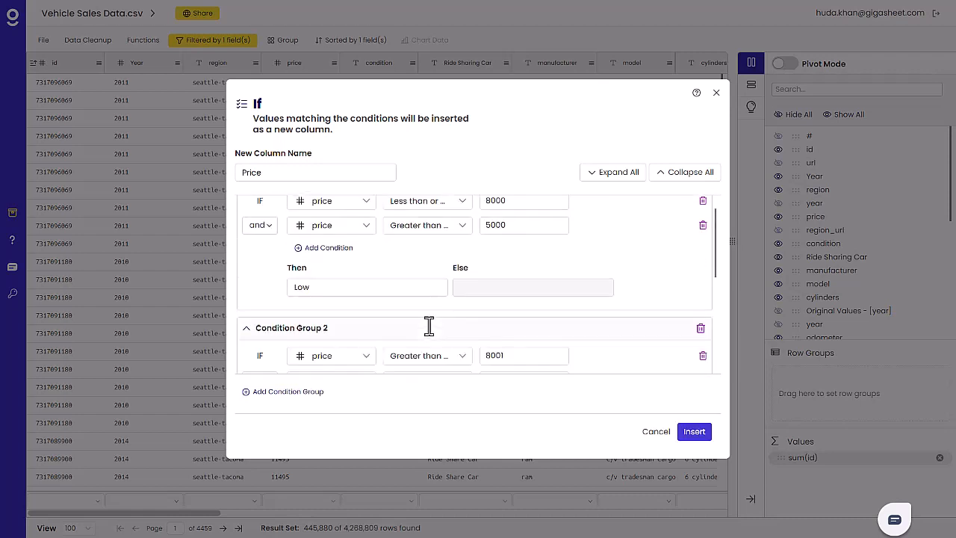
{"action": "left_click", "coordinate": [681, 178]}
{"action": "left_click", "coordinate": [691, 387]}
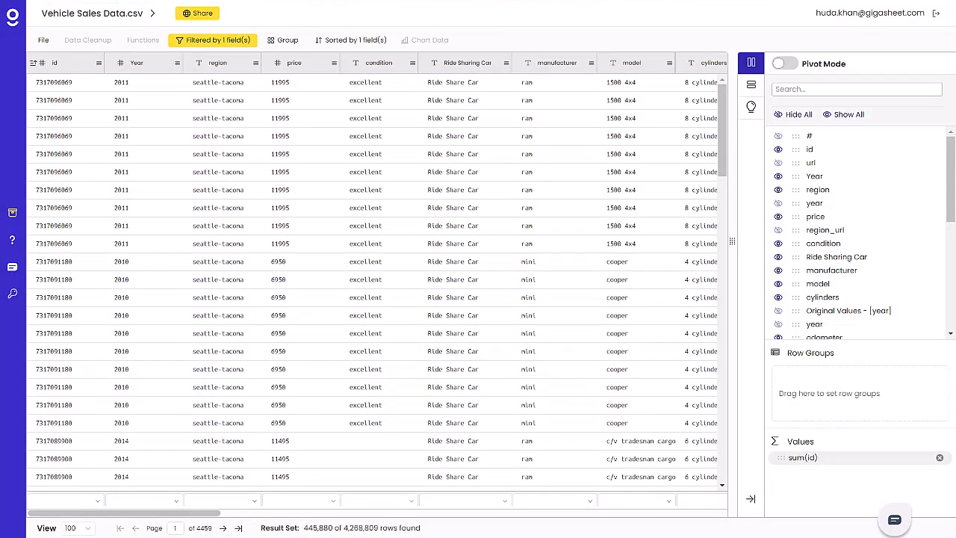
Move the new Price column so it sits between the numeric price column and Ride Sharing Car
{"action": "left_click_drag", "start_coordinate": [796, 297], "coordinate": [801, 254]}
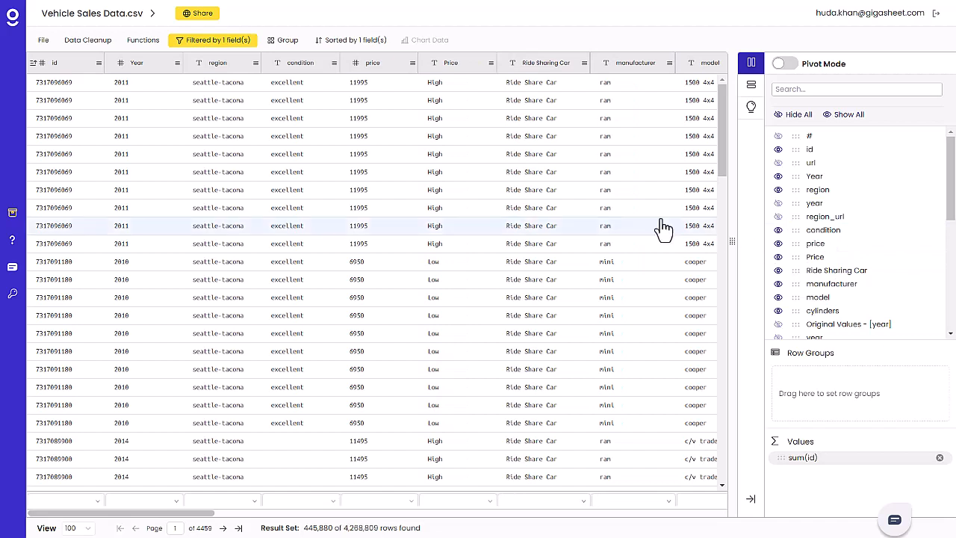